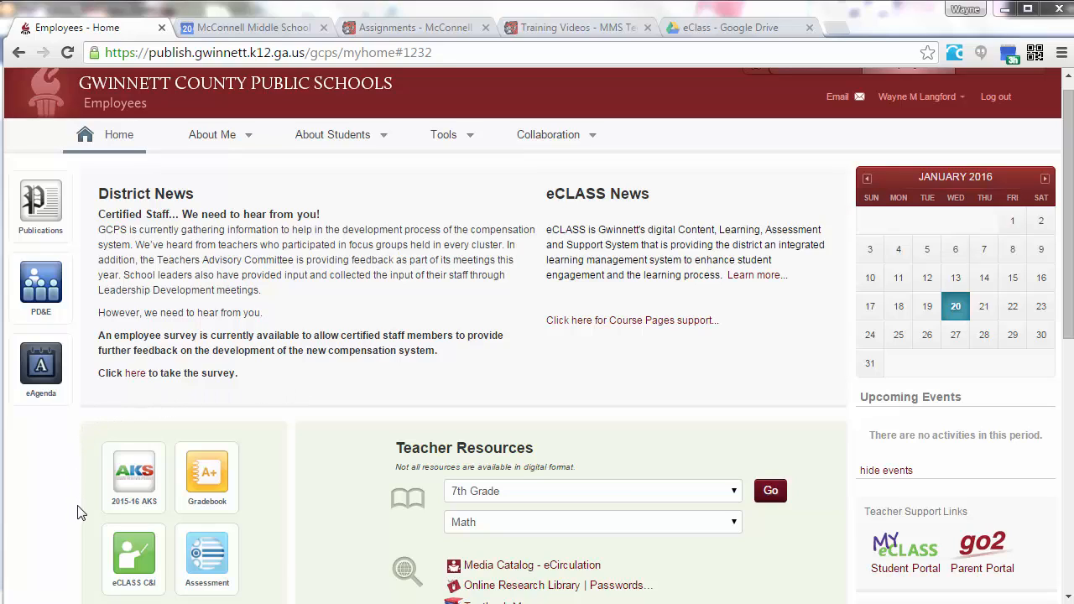
Open the school's eCLASS C&I course page and start a new MMS News item
left_click(134, 560)
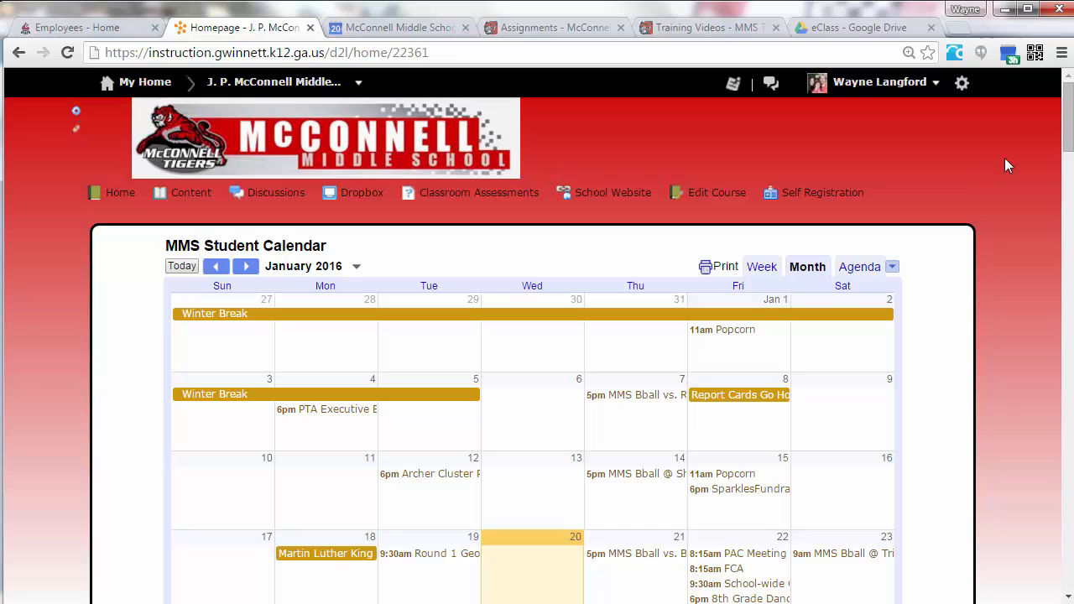
left_click_drag(1068, 133, 1070, 281)
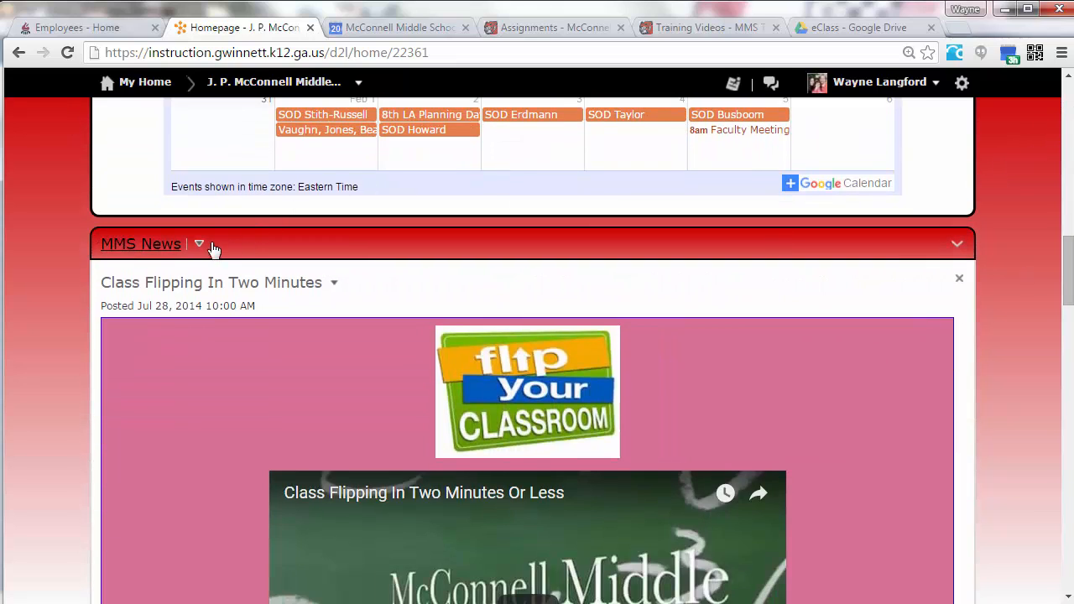
left_click(200, 245)
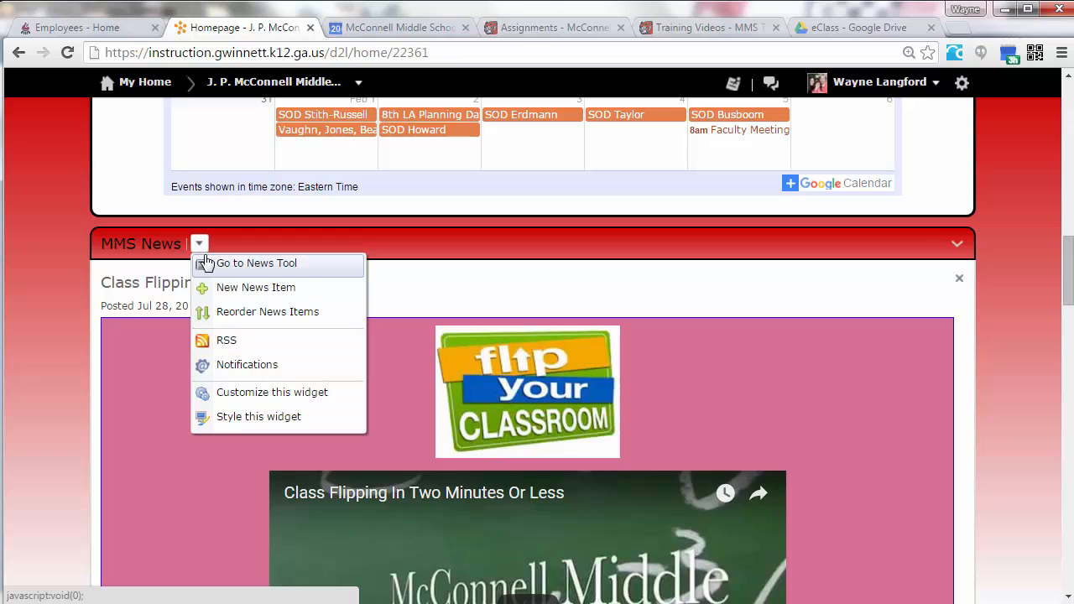
left_click(238, 286)
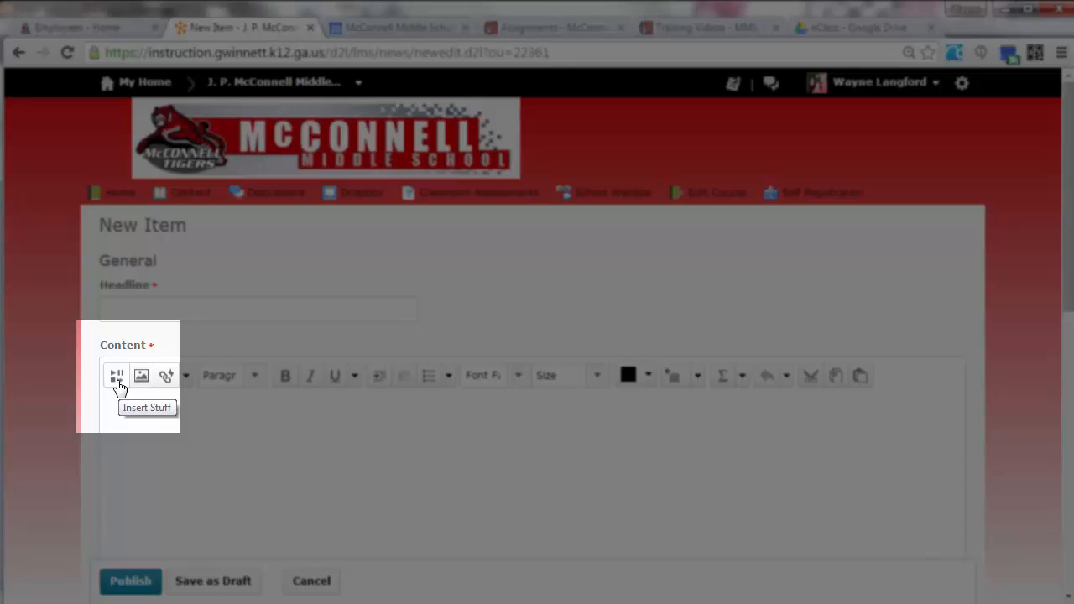
Review the Insert Stuff sources for the news item's content, including Safari Montage, and close the course page without saving
left_click(118, 380)
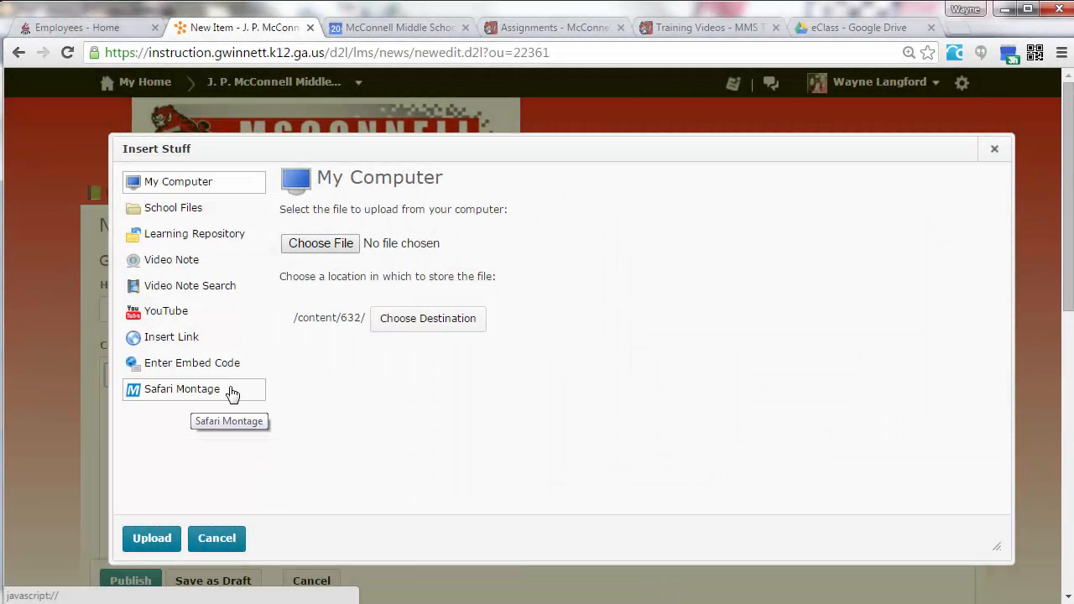
left_click(225, 542)
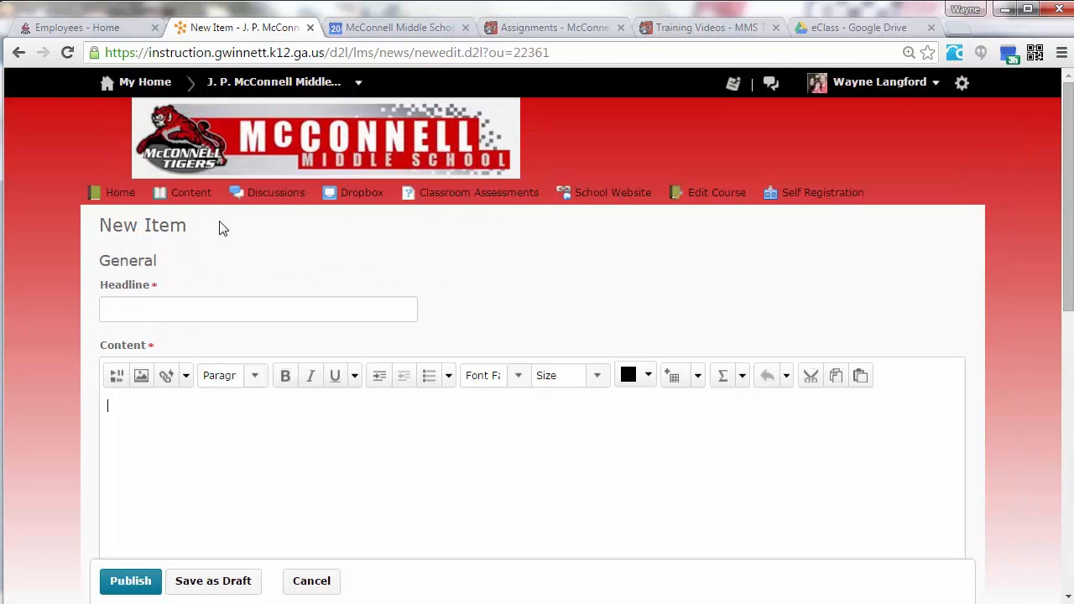
left_click(309, 27)
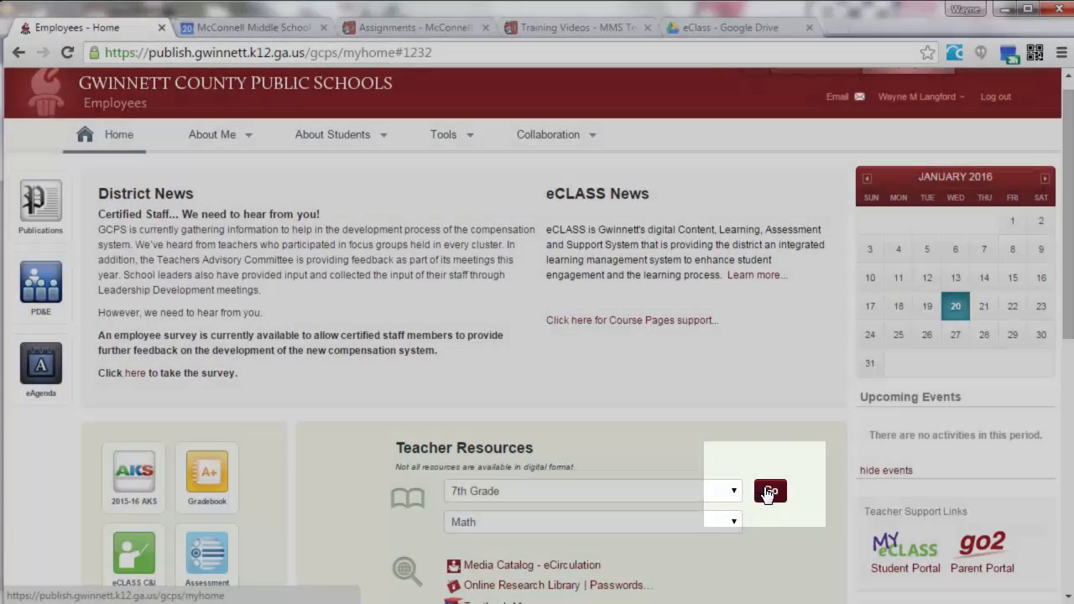
Open SAFARI Montage from the 7th Grade Math teacher resources and search it for FDR
left_click(770, 492)
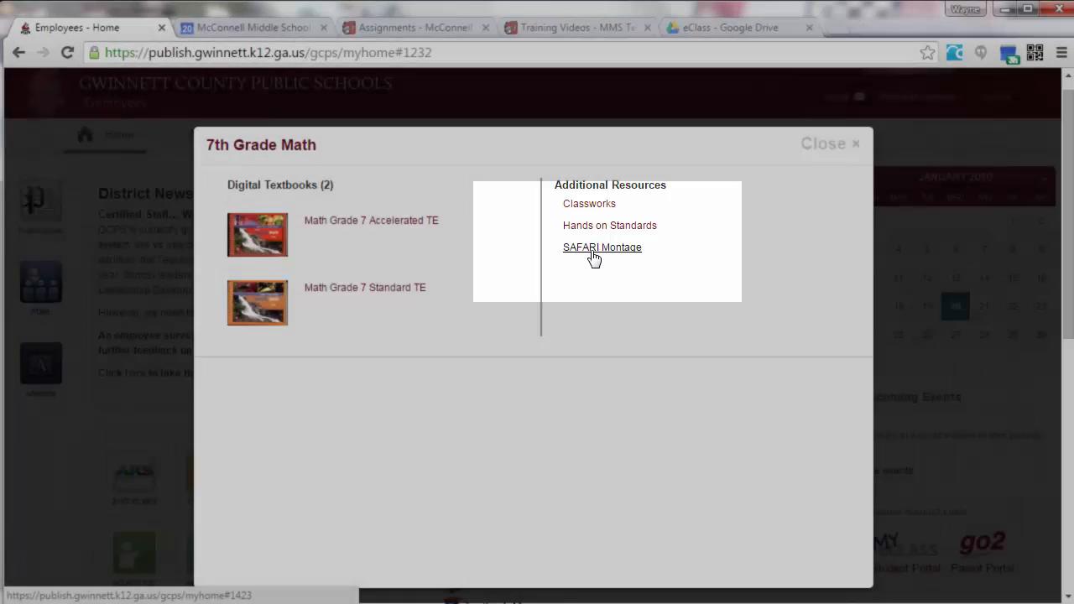
left_click(592, 253)
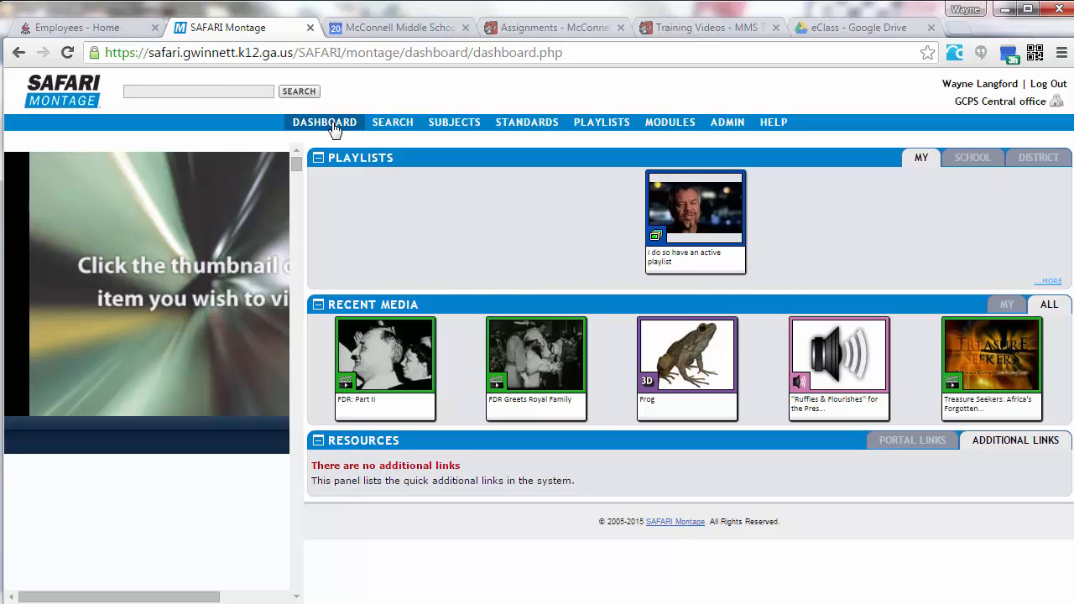
left_click(182, 93)
type("FDR")
key("Return")
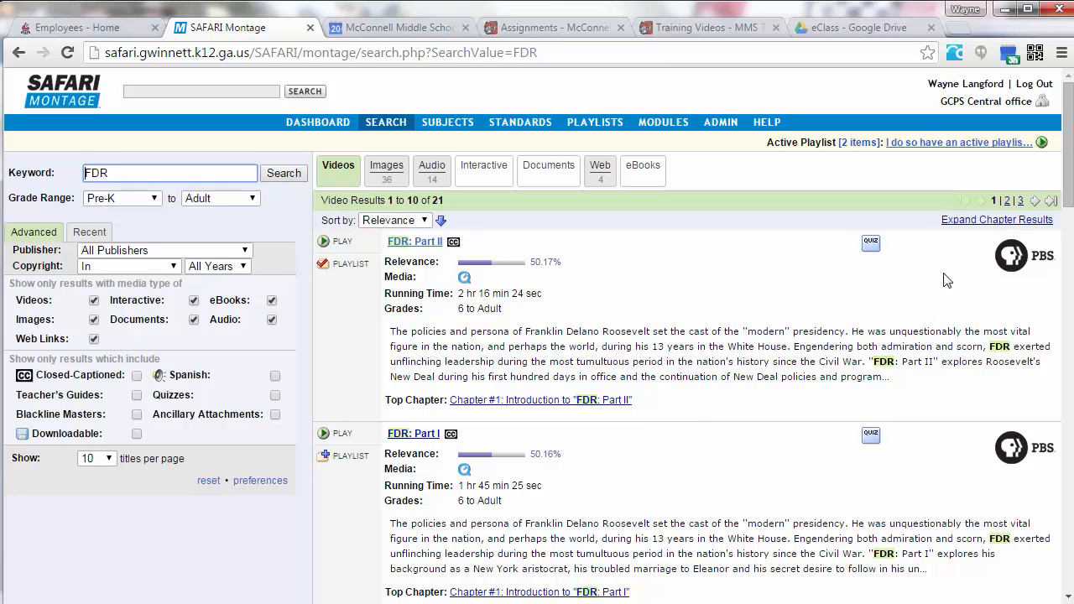
Check the running time and grade range of the FDR: Part II result and open that video's page
left_click_drag(1066, 184, 965, 143)
left_click_drag(458, 296, 567, 293)
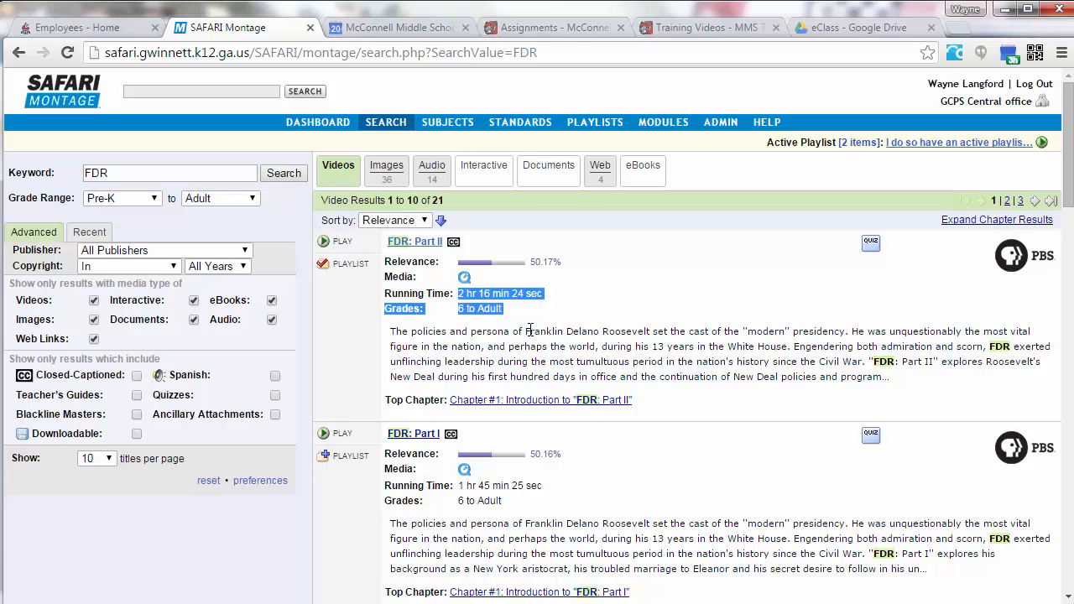
left_click(530, 330)
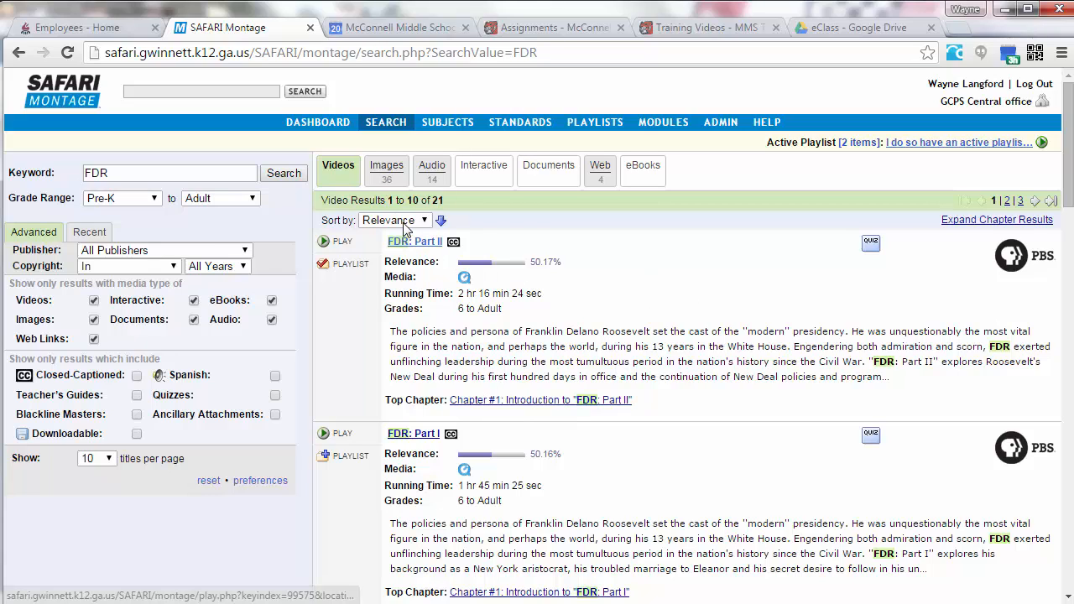
left_click(421, 245)
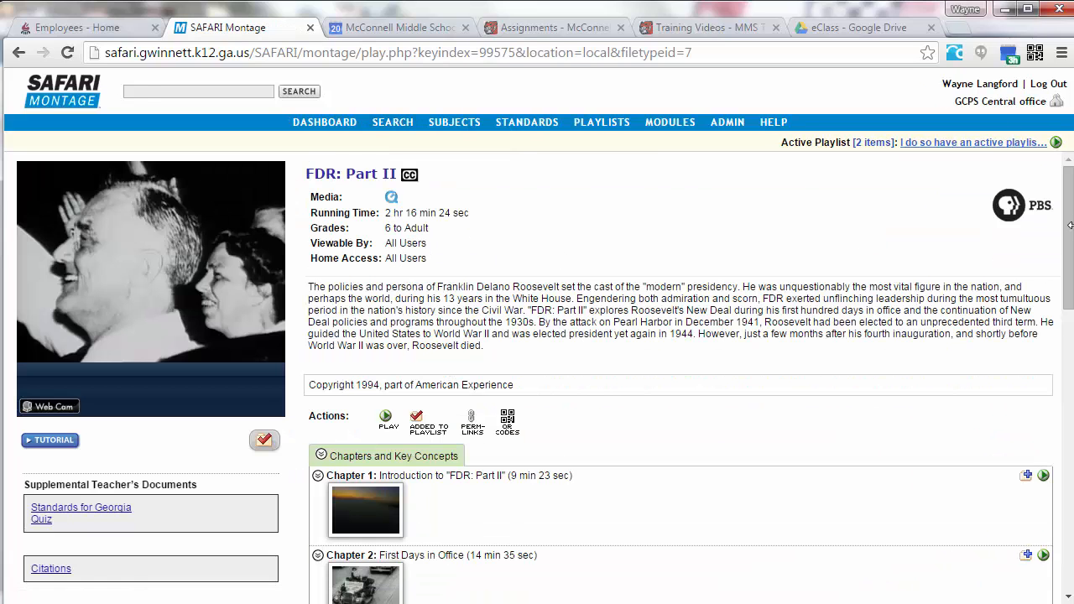
Expand Chapter 3, Shifting the Balance of Power, and play its key concept clip about Francis Townsend
left_click_drag(1071, 225, 1071, 308)
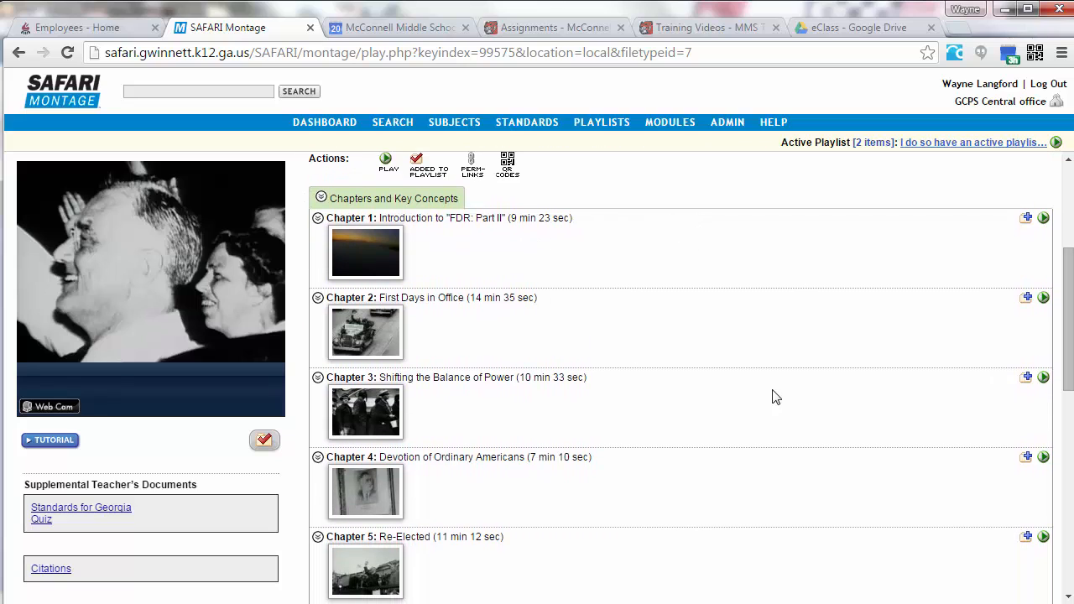
left_click(318, 379)
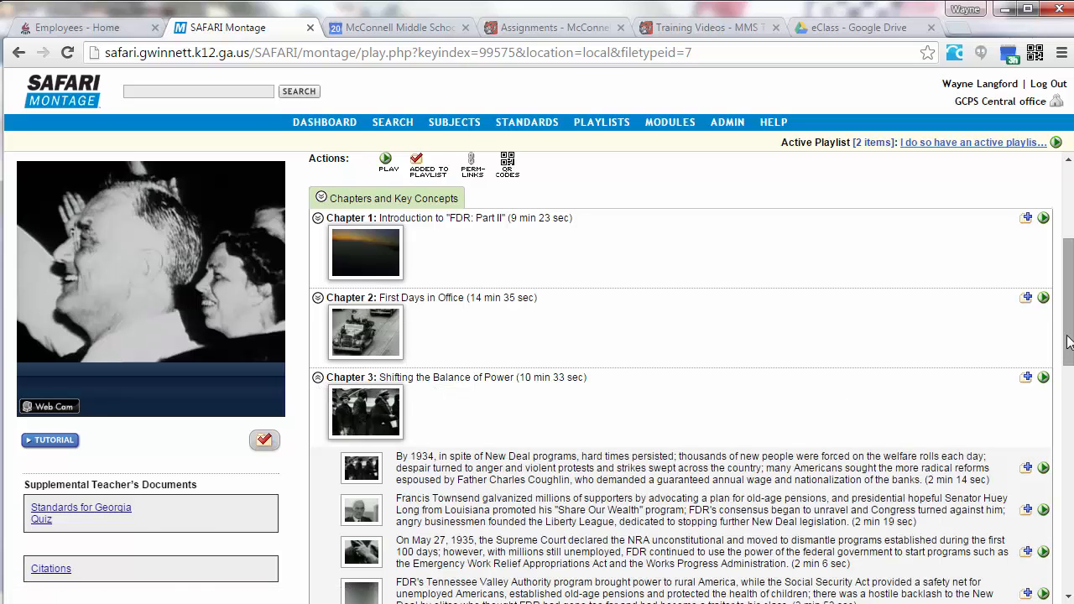
left_click_drag(1069, 344, 1070, 387)
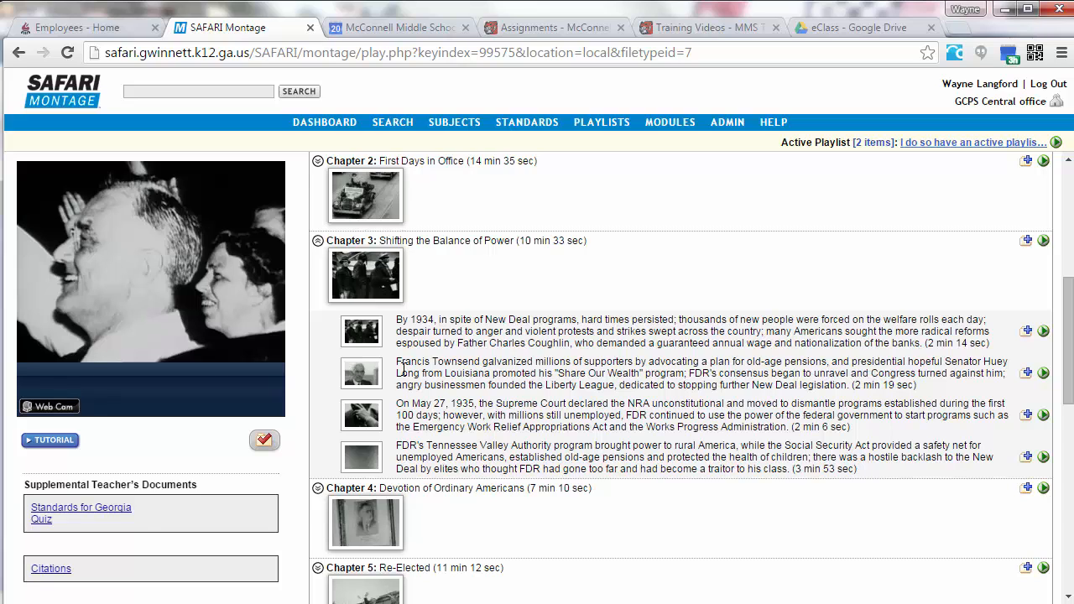
left_click(375, 377)
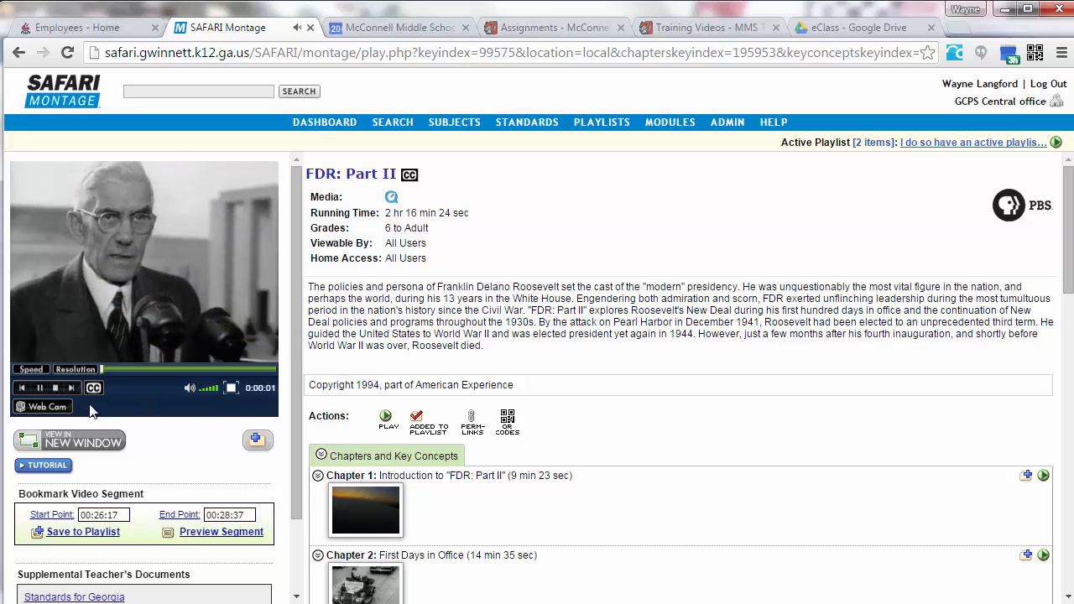
Pause the clip and preview its bookmarked video segment
left_click(40, 388)
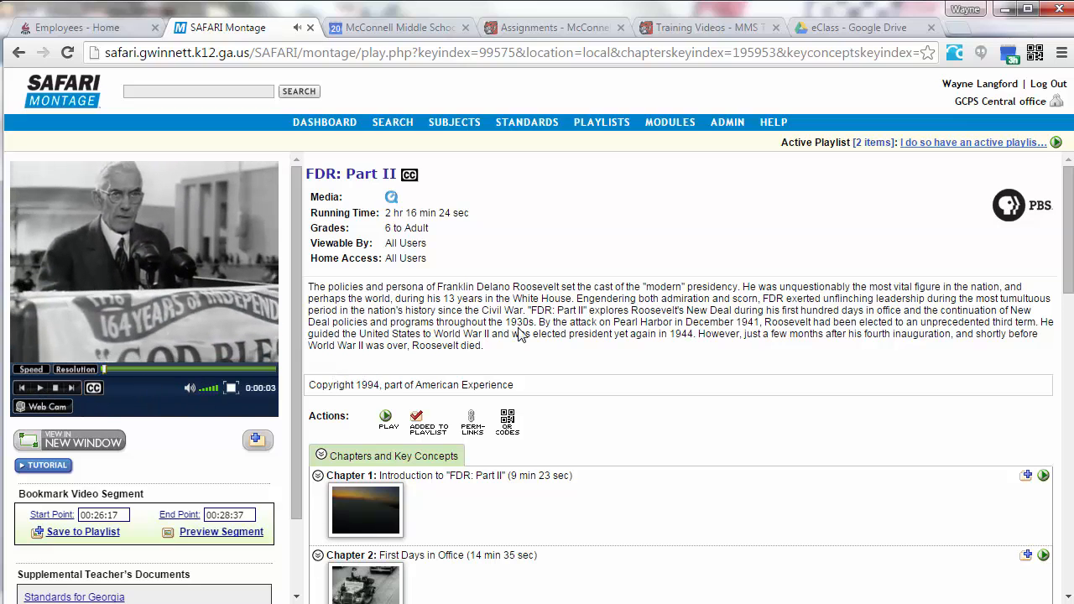
left_click_drag(1067, 251, 1067, 260)
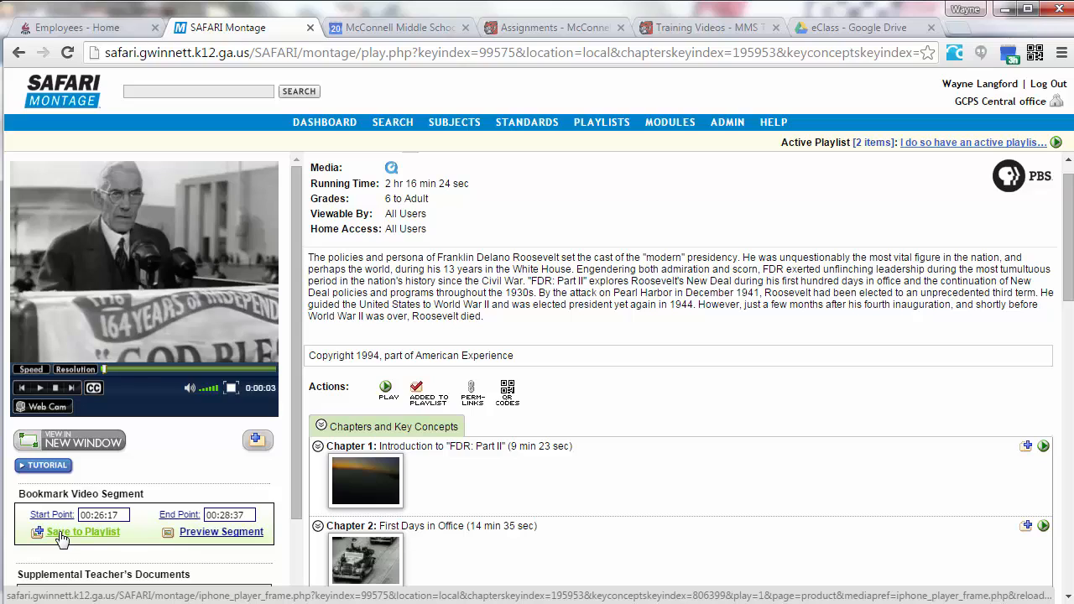
left_click(209, 534)
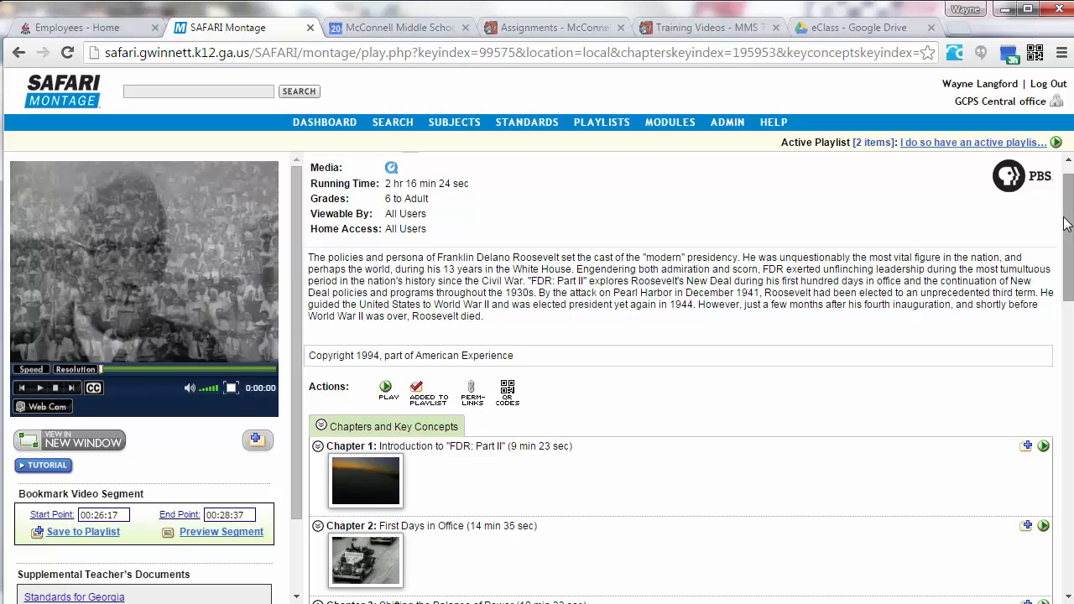
Open the QR codes for FDR: Part II, view the first code's image options, and choose Web Browser as the link type
scroll(1059, 225, "up", 1)
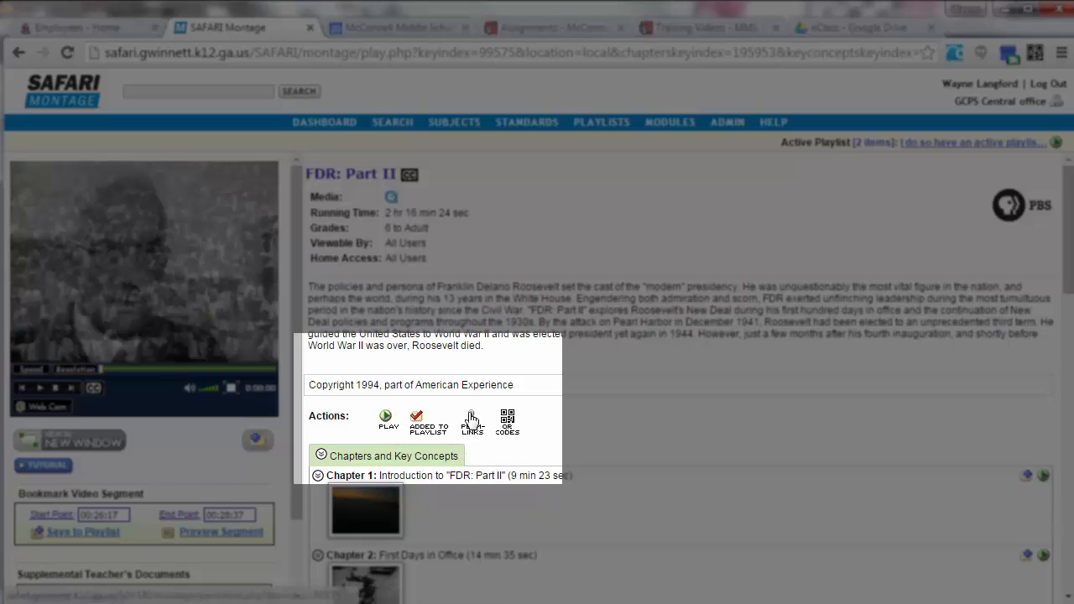
left_click(508, 432)
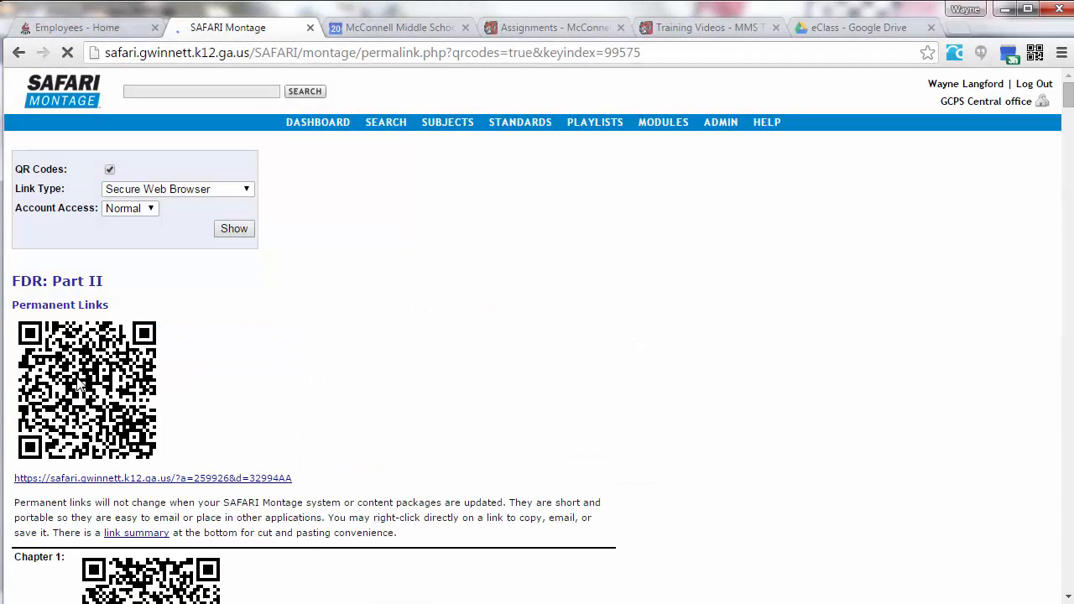
right_click(77, 380)
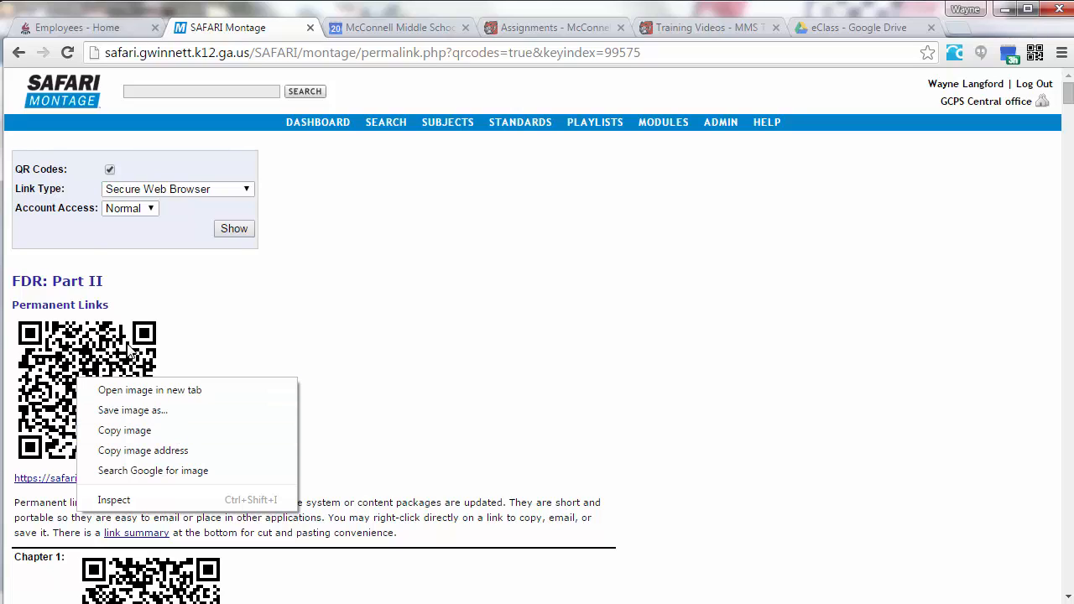
left_click(237, 191)
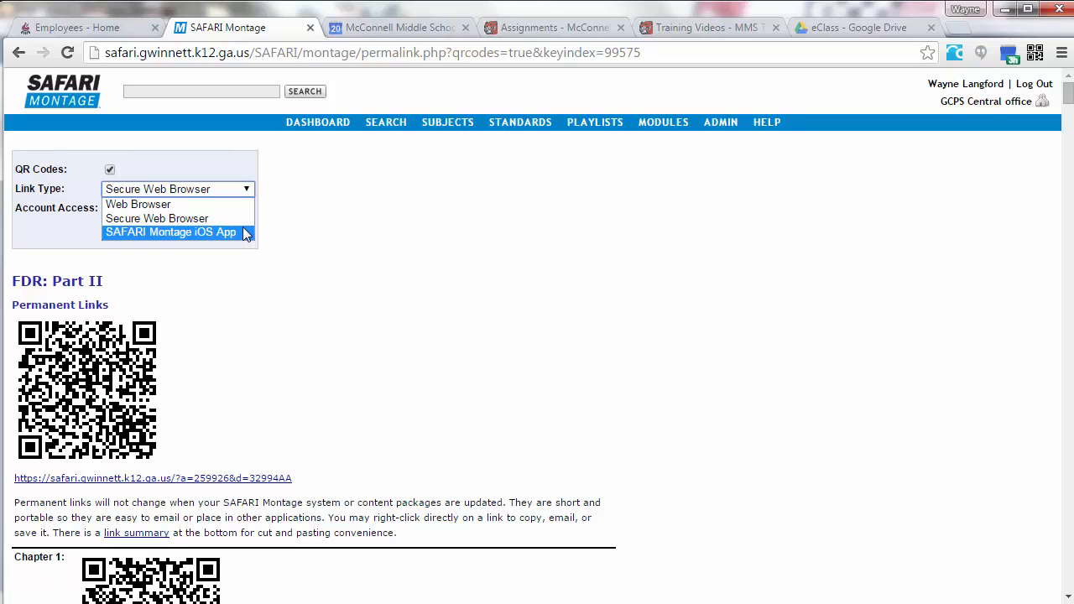
left_click(223, 205)
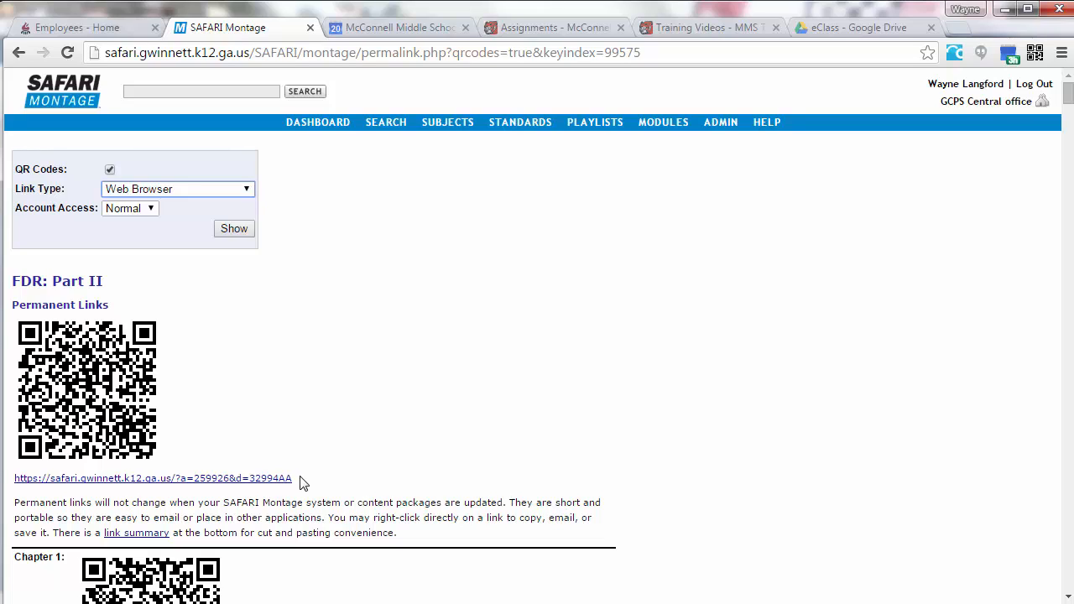
Check the copying options for the permanent link of FDR: Part II and return to the video's page
left_click_drag(302, 483, 11, 474)
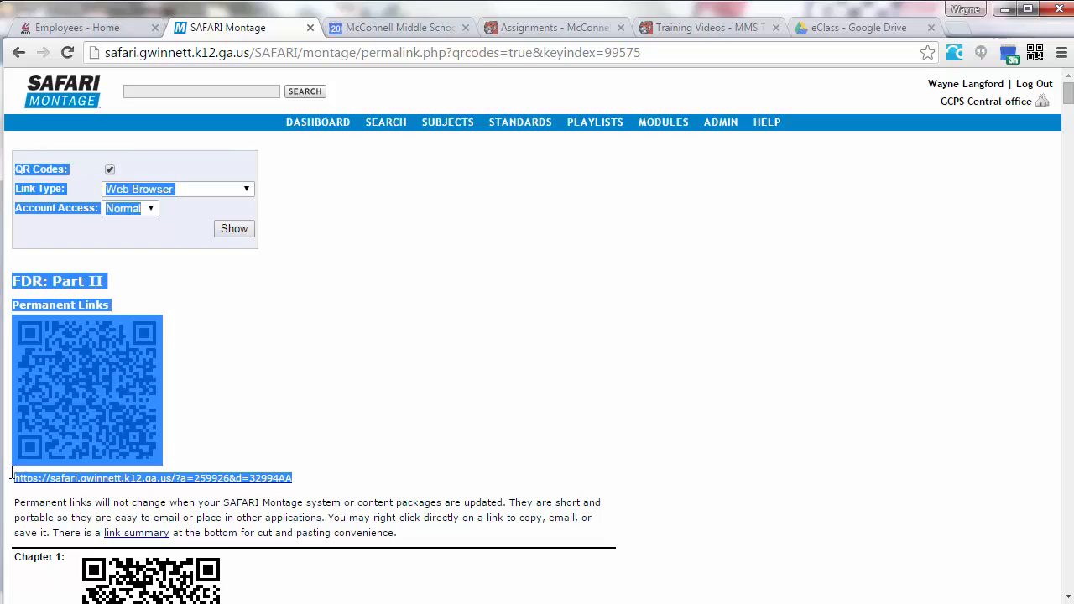
right_click(40, 480)
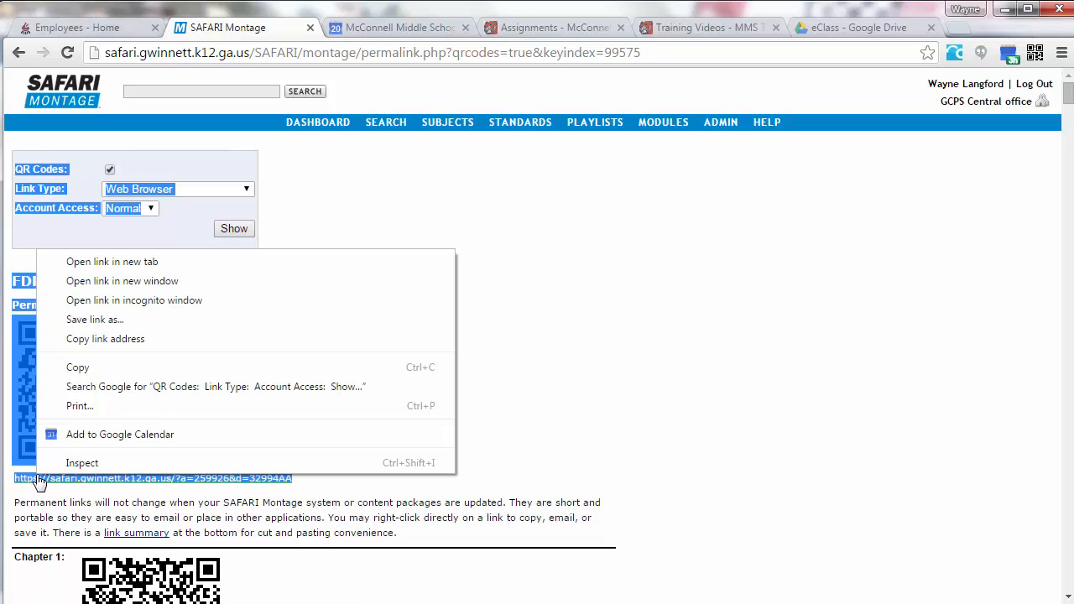
left_click(575, 344)
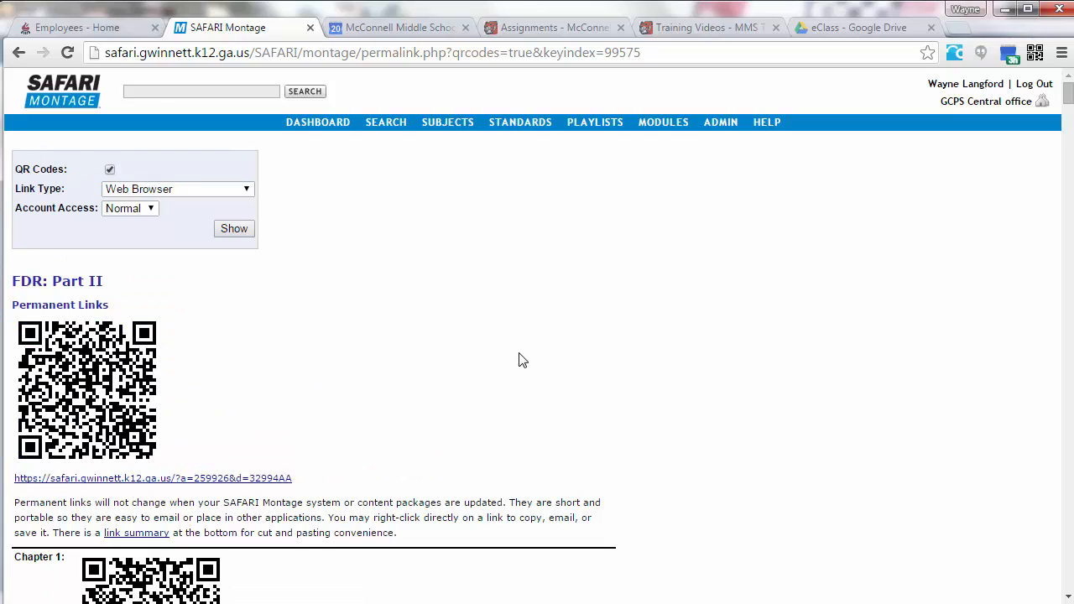
left_click(17, 55)
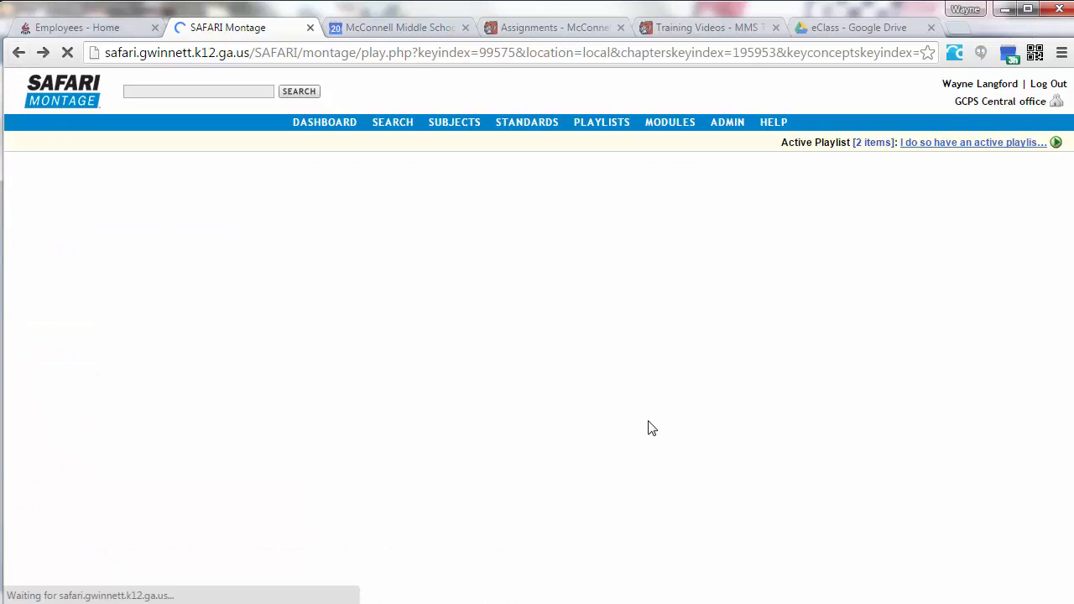